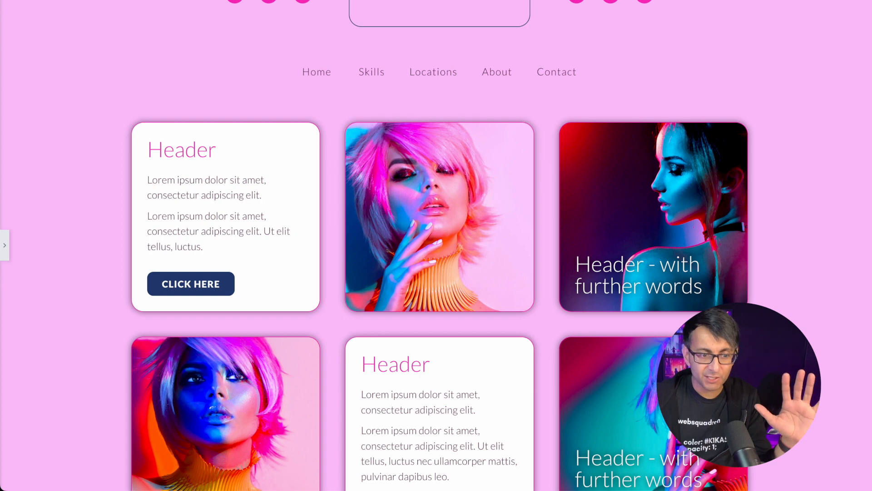
Look through the whole NEON page, from the header and navigation through the card grid to the footer
{"action": "scroll", "coordinate": [436, 246], "scroll_direction": "down", "scroll_amount": 4}
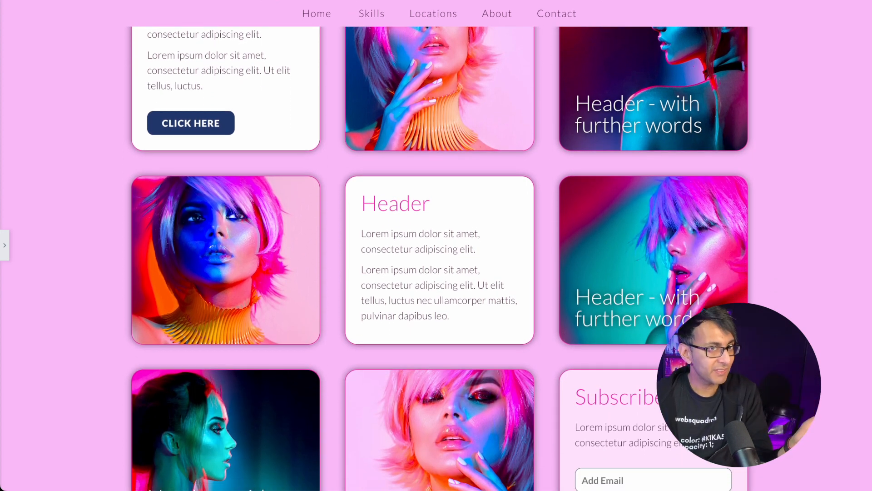
{"action": "scroll", "coordinate": [557, 33], "scroll_direction": "up", "scroll_amount": 7}
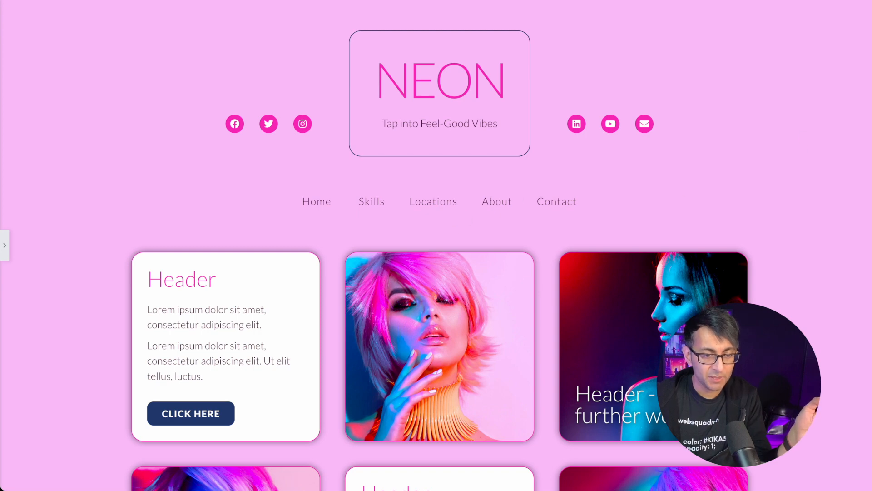
{"action": "scroll", "coordinate": [439, 253], "scroll_direction": "down", "scroll_amount": 5}
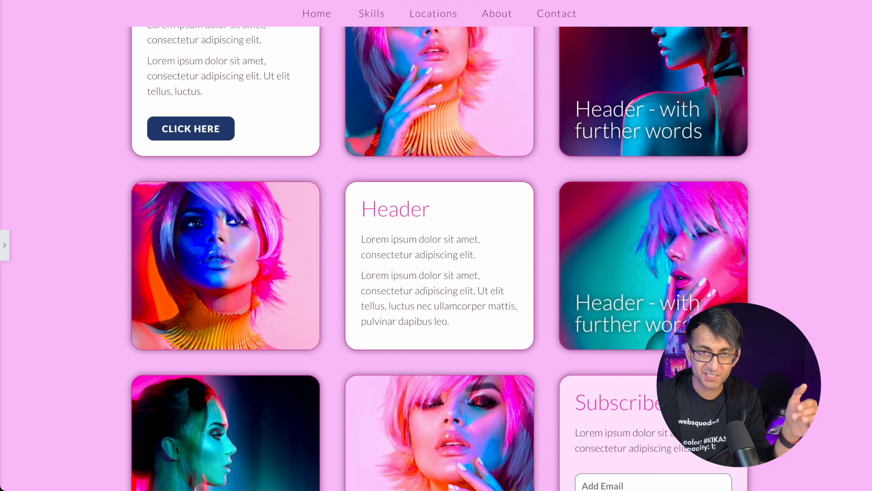
{"action": "scroll", "coordinate": [440, 252], "scroll_direction": "up", "scroll_amount": 5}
{"action": "scroll", "coordinate": [440, 252], "scroll_direction": "down", "scroll_amount": 7}
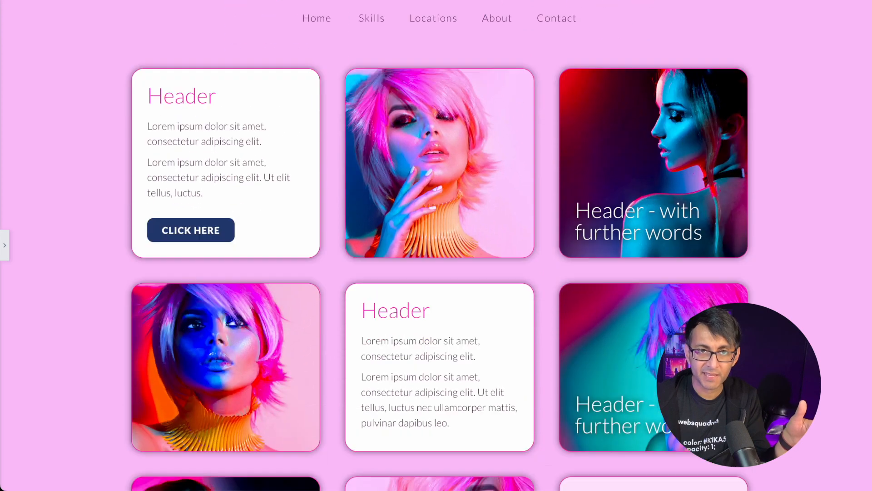
{"action": "scroll", "coordinate": [437, 258], "scroll_direction": "down", "scroll_amount": 2}
{"action": "scroll", "coordinate": [436, 258], "scroll_direction": "up", "scroll_amount": 4}
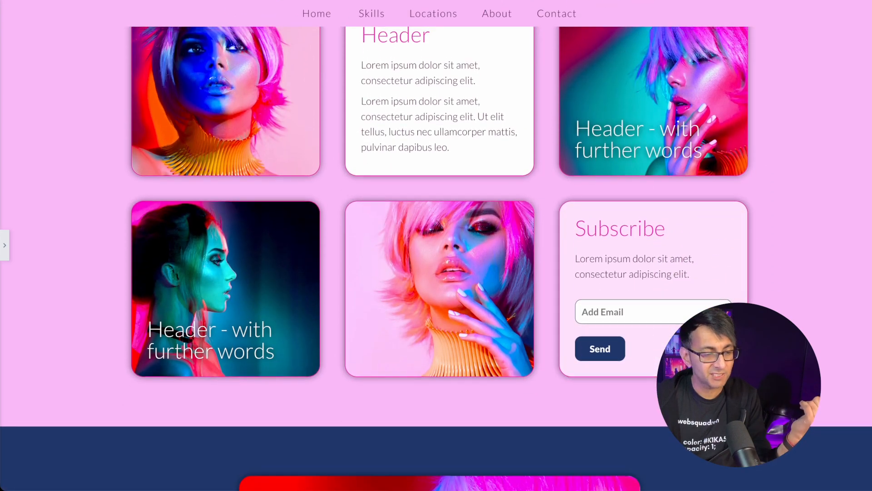
{"action": "scroll", "coordinate": [436, 252], "scroll_direction": "up", "scroll_amount": 3}
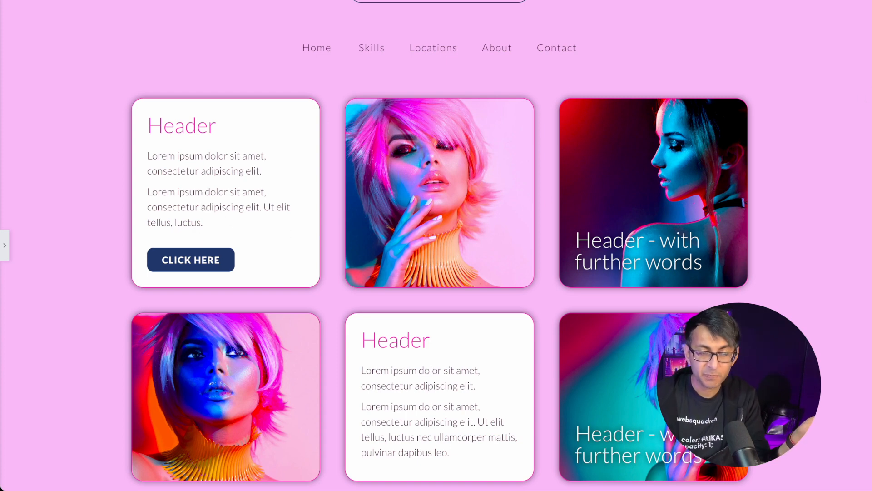
{"action": "scroll", "coordinate": [436, 245], "scroll_direction": "down", "scroll_amount": 1}
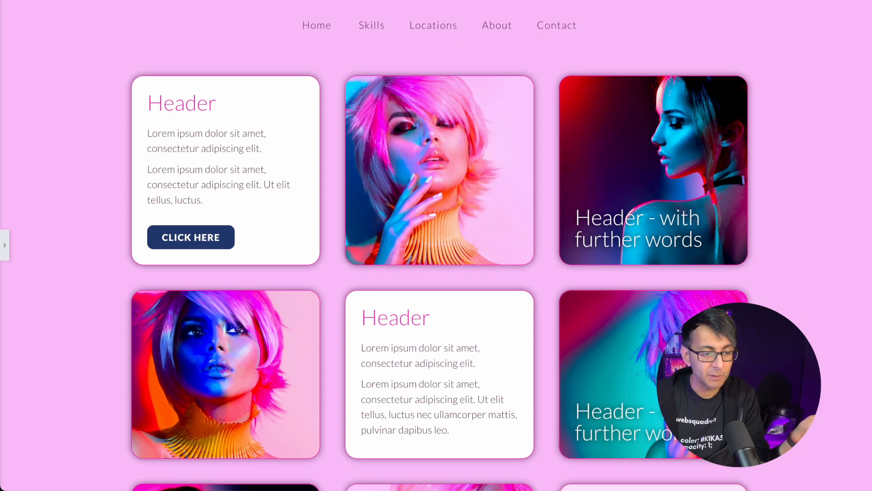
{"action": "scroll", "coordinate": [436, 246], "scroll_direction": "down", "scroll_amount": 3}
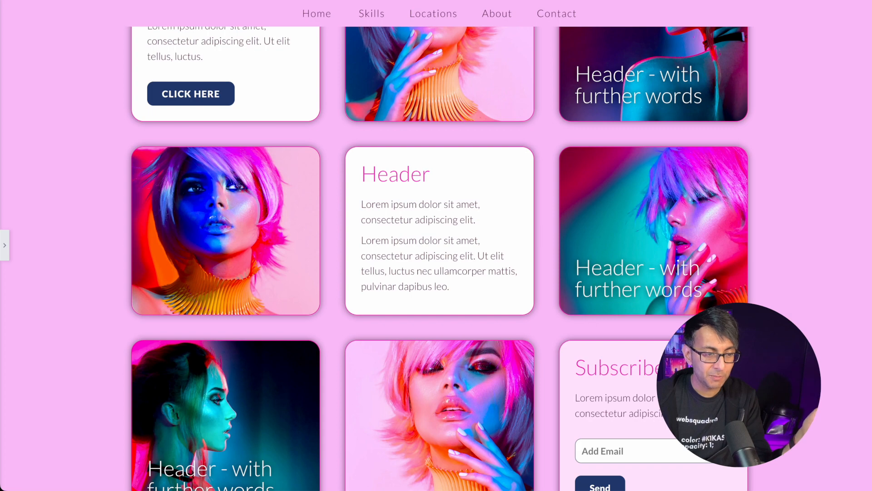
{"action": "scroll", "coordinate": [436, 245], "scroll_direction": "down", "scroll_amount": 1}
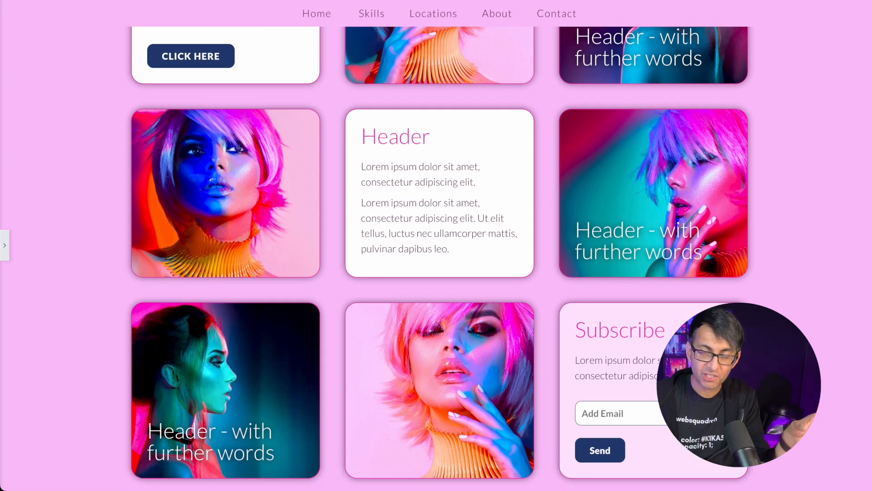
{"action": "scroll", "coordinate": [437, 245], "scroll_direction": "down", "scroll_amount": 3}
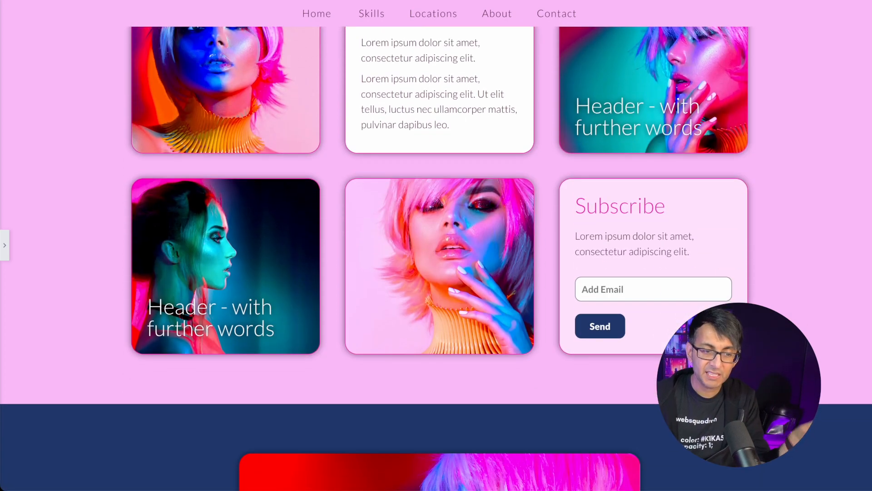
{"action": "scroll", "coordinate": [436, 246], "scroll_direction": "down", "scroll_amount": 2}
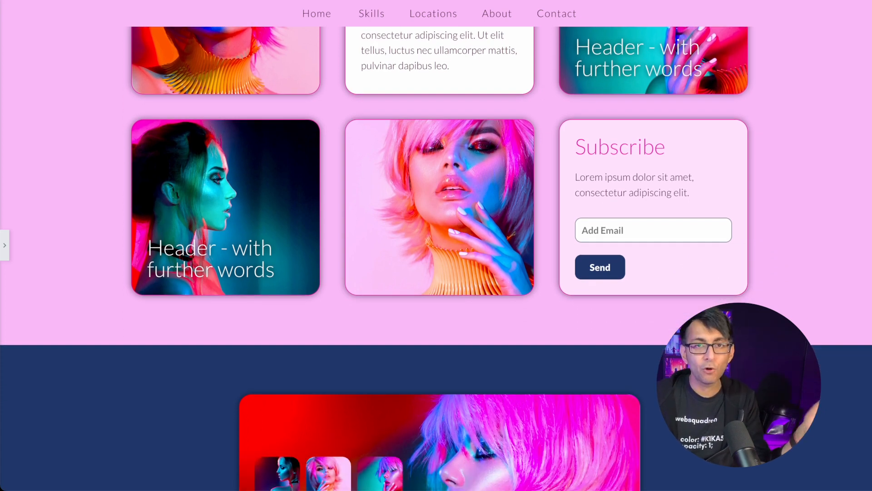
{"action": "scroll", "coordinate": [437, 258], "scroll_direction": "down", "scroll_amount": 2}
{"action": "scroll", "coordinate": [436, 246], "scroll_direction": "down", "scroll_amount": 4}
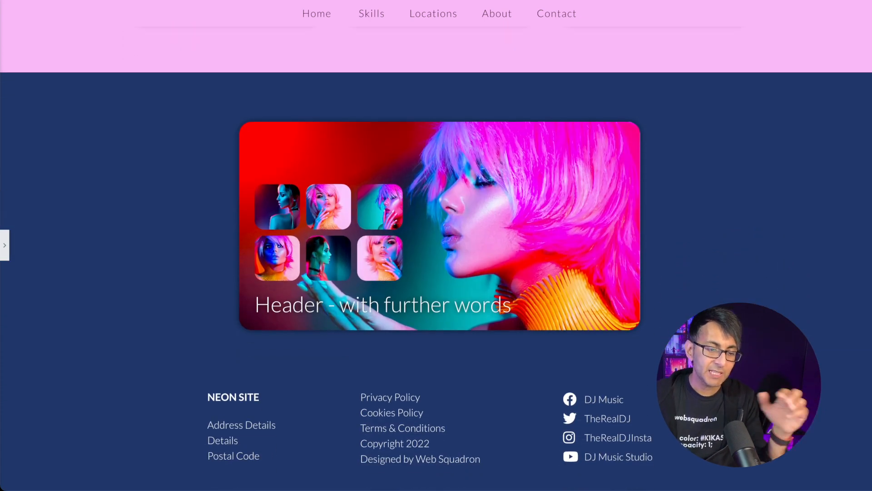
{"action": "scroll", "coordinate": [437, 246], "scroll_direction": "up", "scroll_amount": 4}
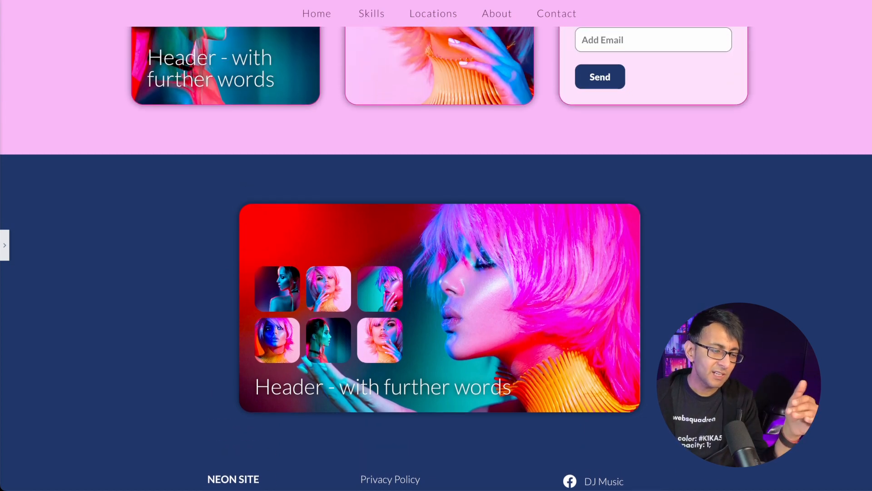
{"action": "scroll", "coordinate": [437, 246], "scroll_direction": "up", "scroll_amount": 10}
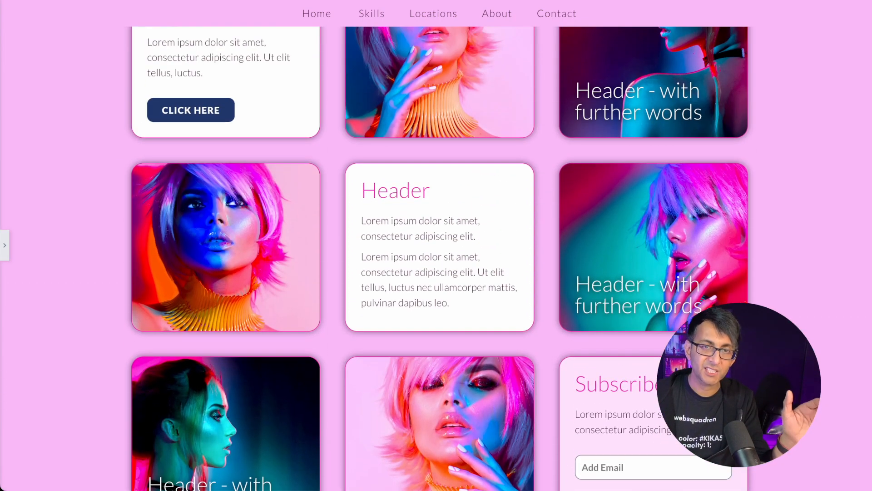
{"action": "scroll", "coordinate": [436, 245], "scroll_direction": "down", "scroll_amount": 10}
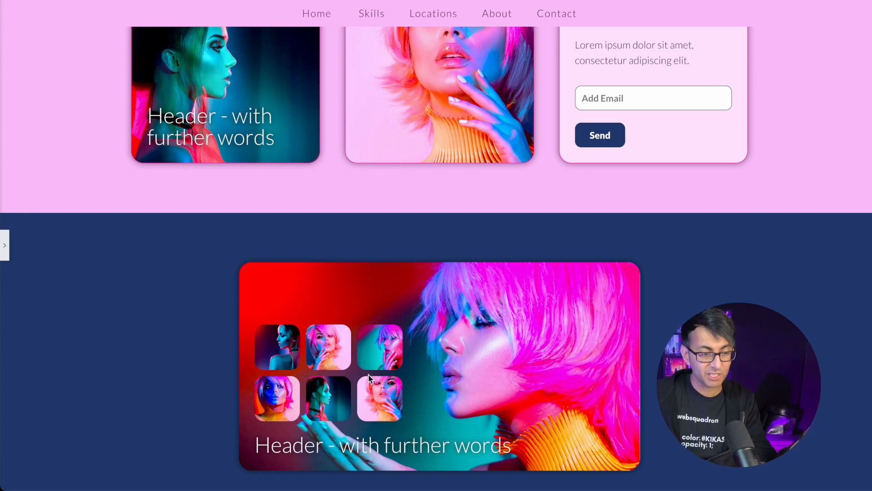
{"action": "scroll", "coordinate": [523, 382], "scroll_direction": "down", "scroll_amount": 1}
{"action": "scroll", "coordinate": [522, 381], "scroll_direction": "down", "scroll_amount": 3}
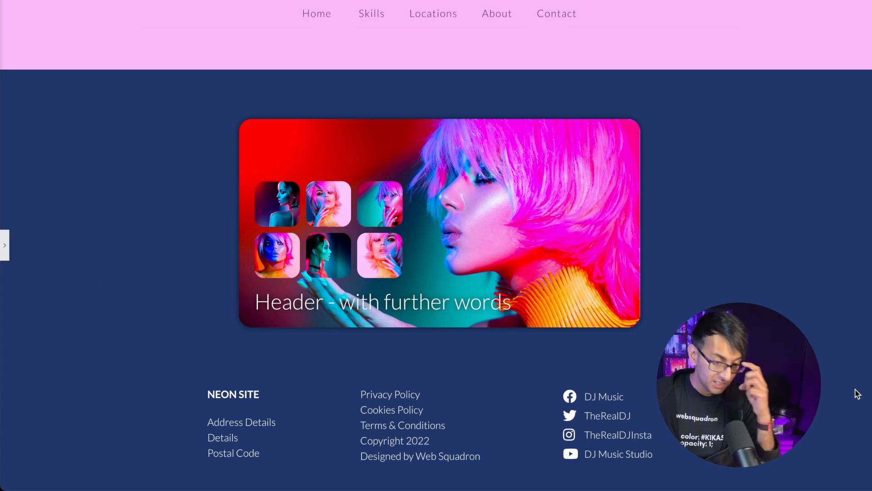
{"action": "scroll", "coordinate": [437, 246], "scroll_direction": "up", "scroll_amount": 16}
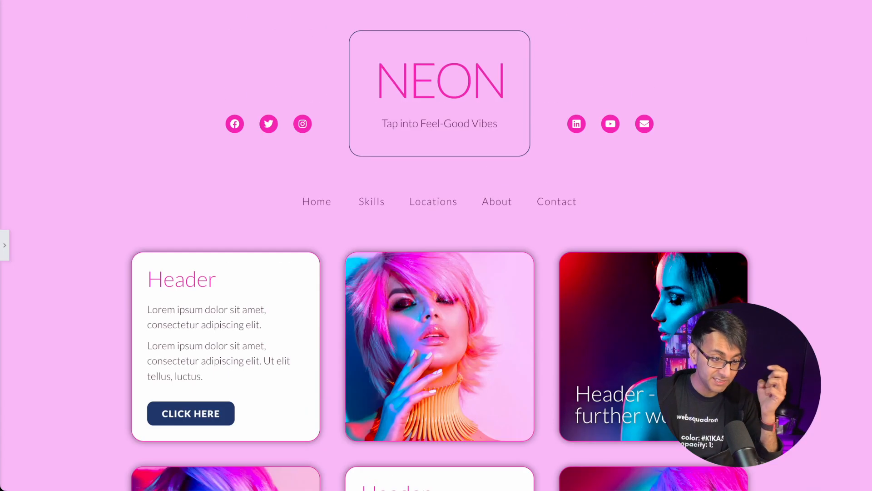
Show the editing panel, select the header container for editing and expand its contents in the page structure
{"action": "left_click", "coordinate": [3, 247]}
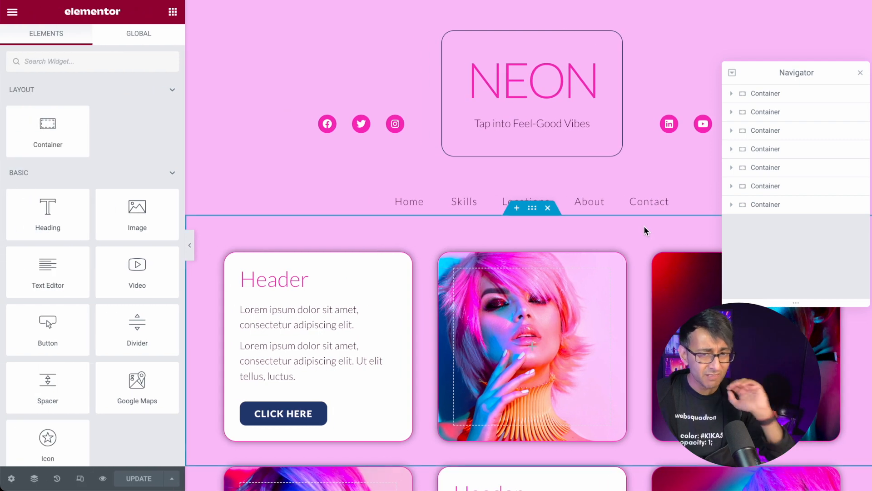
{"action": "left_click", "coordinate": [800, 94]}
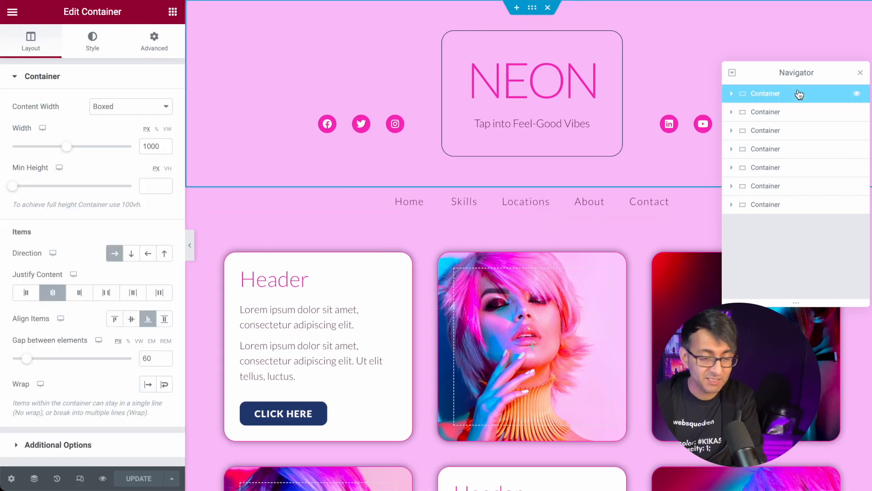
{"action": "left_click", "coordinate": [732, 93]}
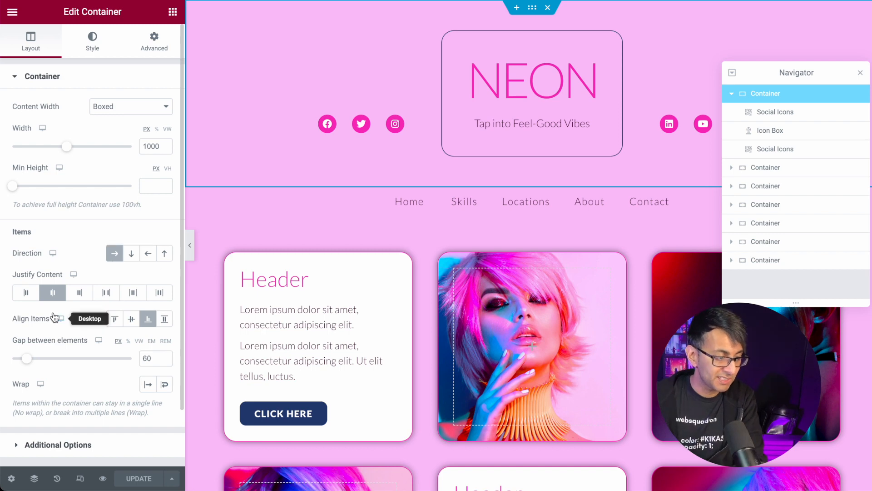
Try start justification and a vertical column direction on the header container, restoring centred justification and the horizontal row direction
{"action": "left_click", "coordinate": [32, 296]}
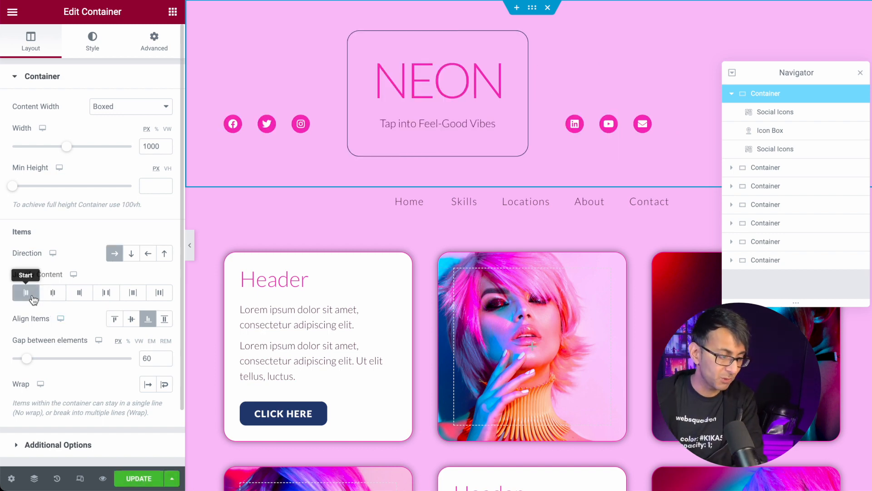
{"action": "left_click", "coordinate": [53, 292]}
{"action": "left_click", "coordinate": [130, 256]}
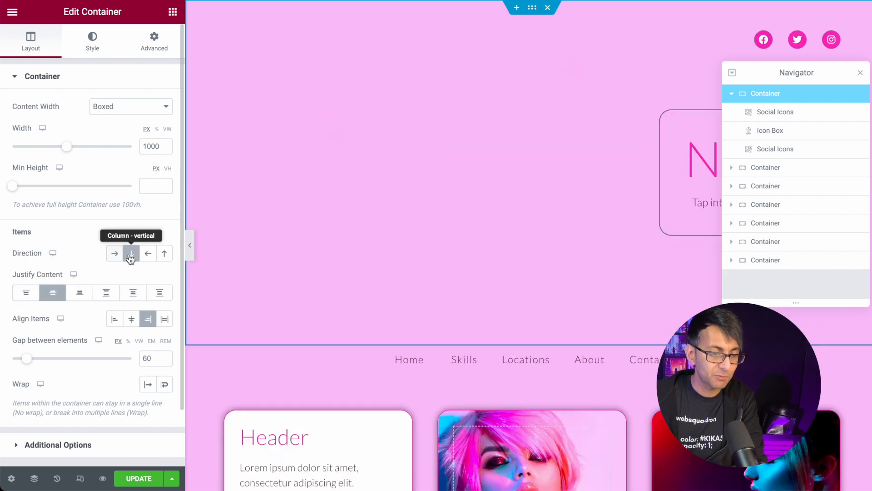
{"action": "left_click", "coordinate": [115, 253]}
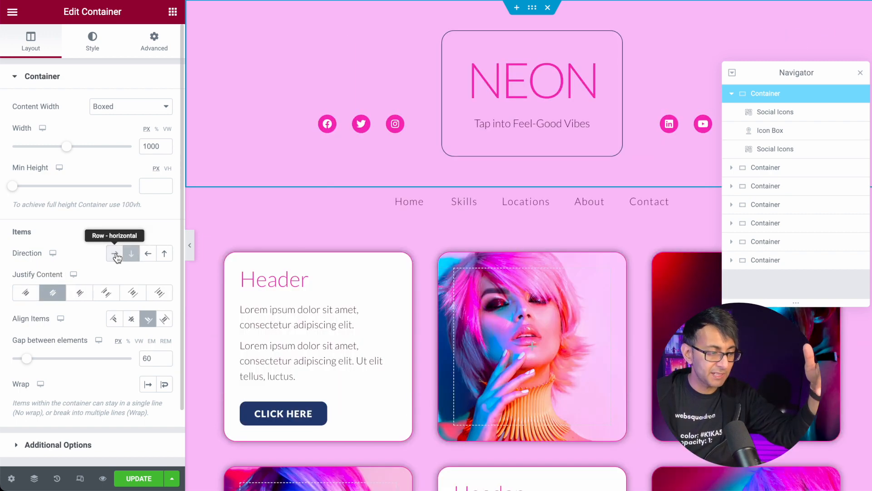
Try centre and start alignment of the header container's items, then restore end alignment
{"action": "left_click", "coordinate": [131, 321]}
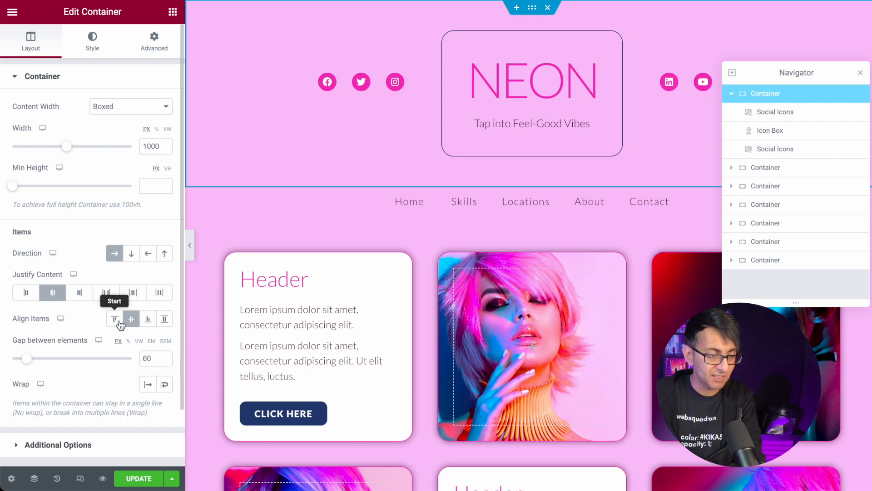
{"action": "left_click", "coordinate": [120, 323]}
{"action": "left_click", "coordinate": [131, 321]}
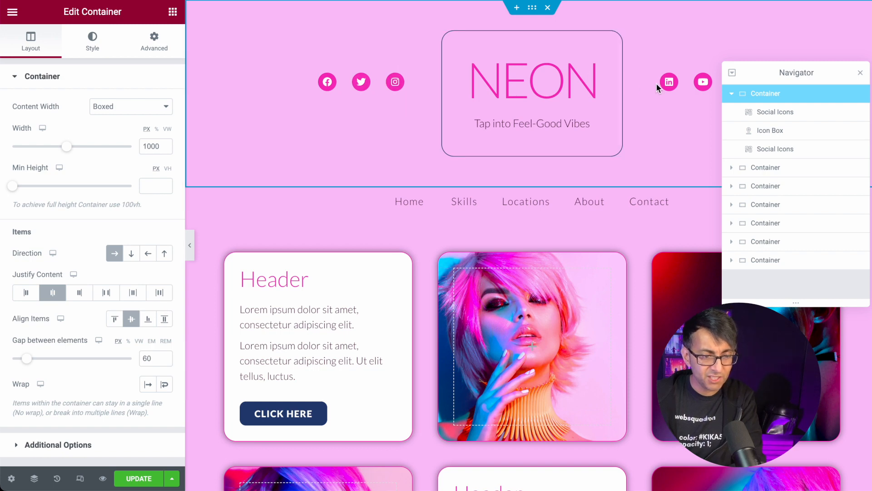
{"action": "left_click", "coordinate": [148, 318]}
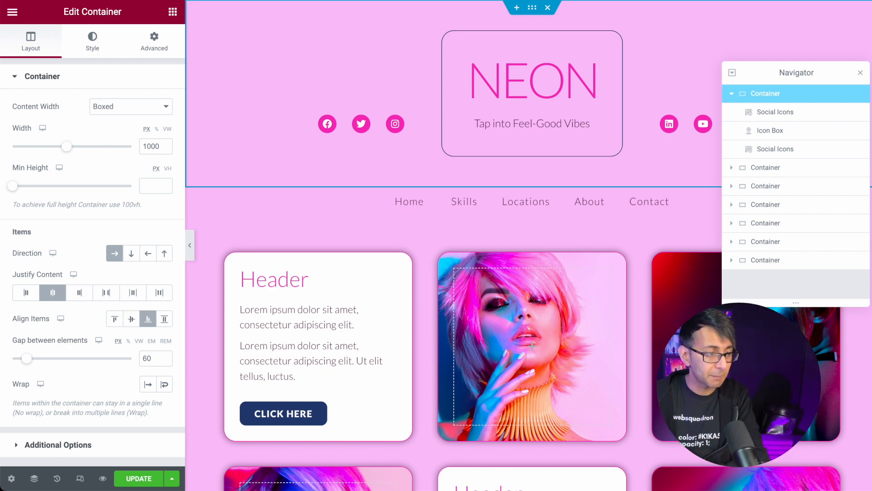
Review the header container's background styling and the content and style settings of its Facebook, Twitter and Instagram icons
{"action": "left_click", "coordinate": [92, 38]}
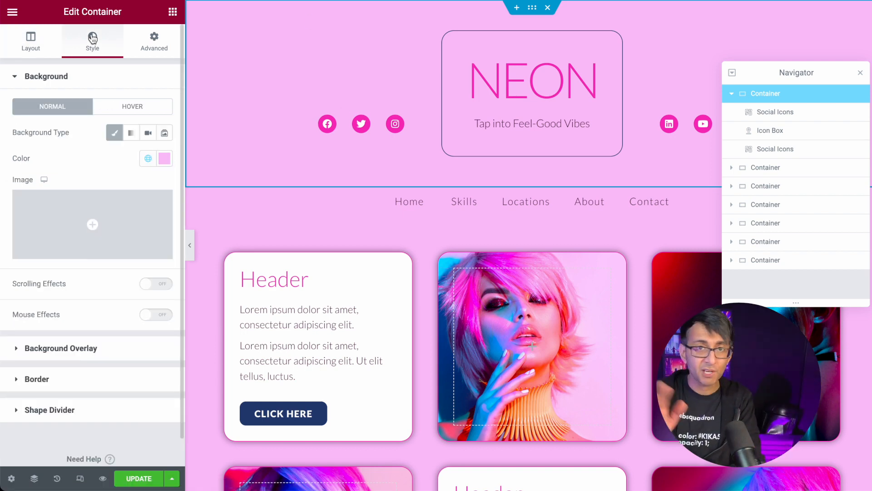
{"action": "left_click", "coordinate": [795, 111]}
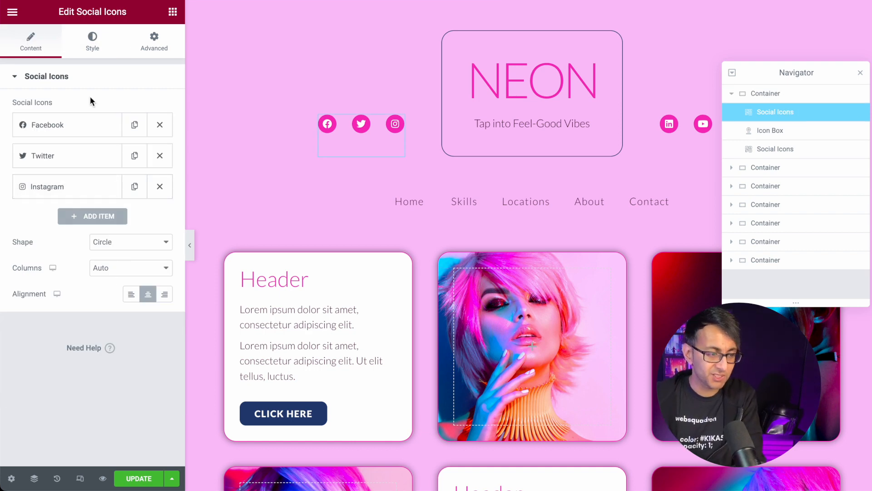
{"action": "left_click", "coordinate": [93, 40]}
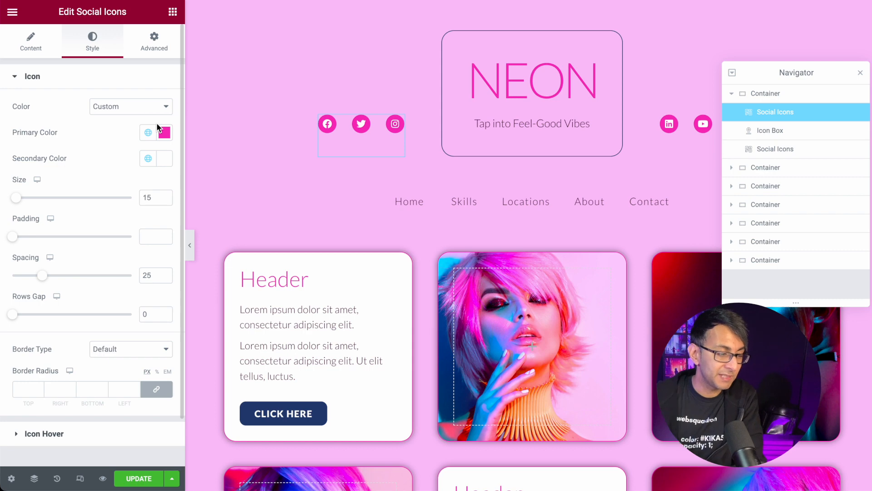
Try a bottom margin of 0 px on the Facebook, Twitter and Instagram icons, then restore it to 38 px
{"action": "left_click", "coordinate": [154, 42]}
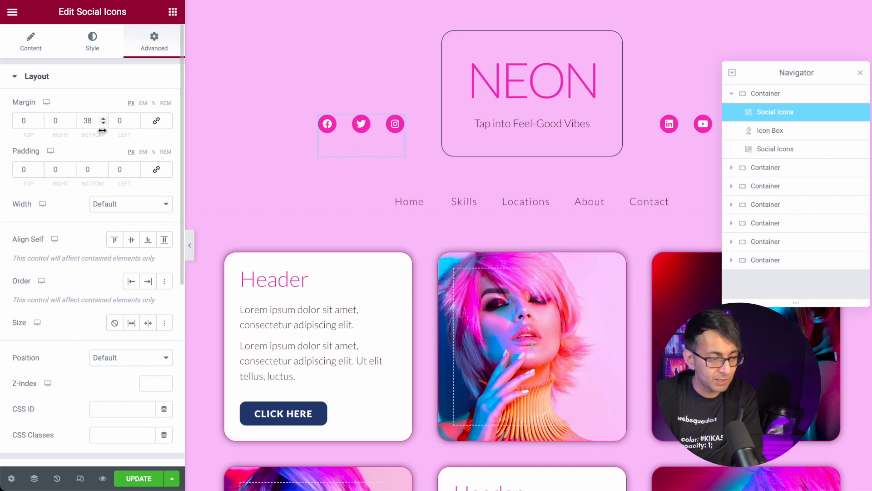
{"action": "double_click", "coordinate": [89, 120]}
{"action": "type", "text": "0"}
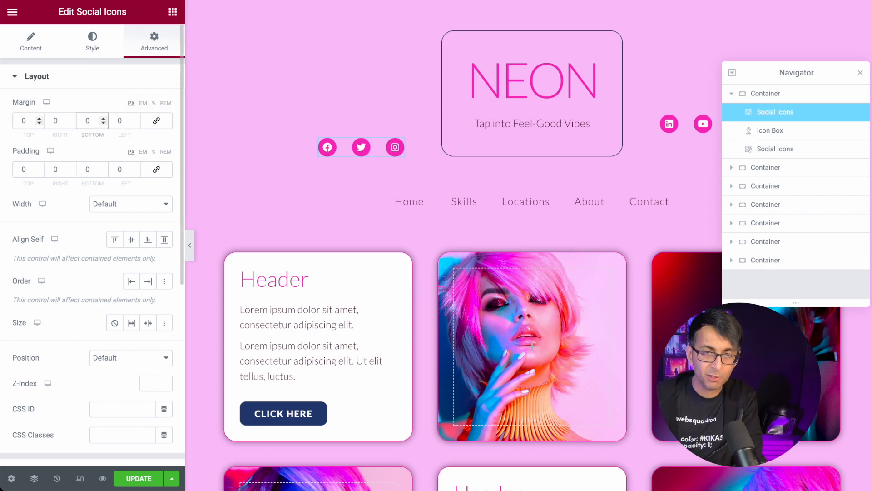
{"action": "type", "text": "38"}
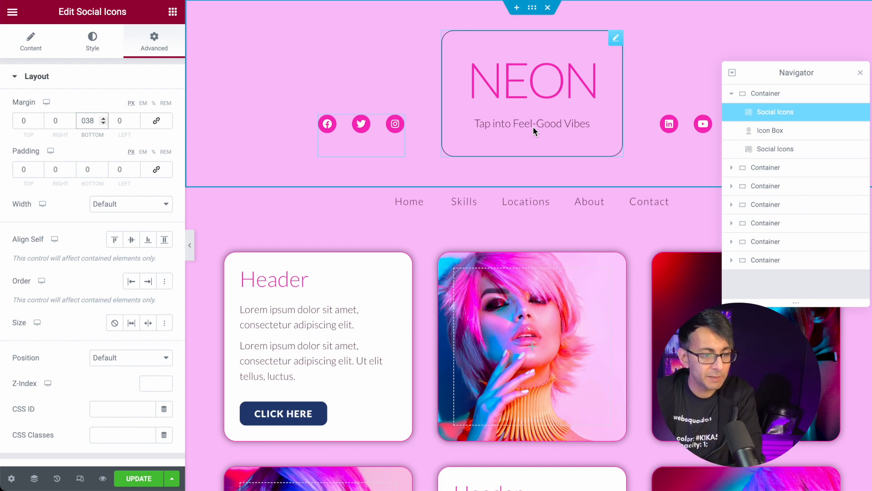
View the LinkedIn, YouTube and Envelope icon set, then try a Bell icon in the NEON icon box and remove it
{"action": "left_click", "coordinate": [774, 151]}
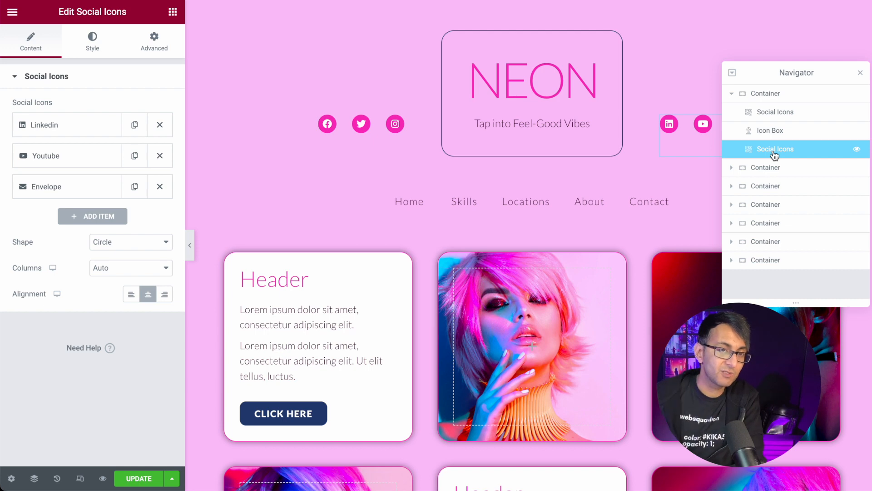
{"action": "left_click", "coordinate": [788, 132]}
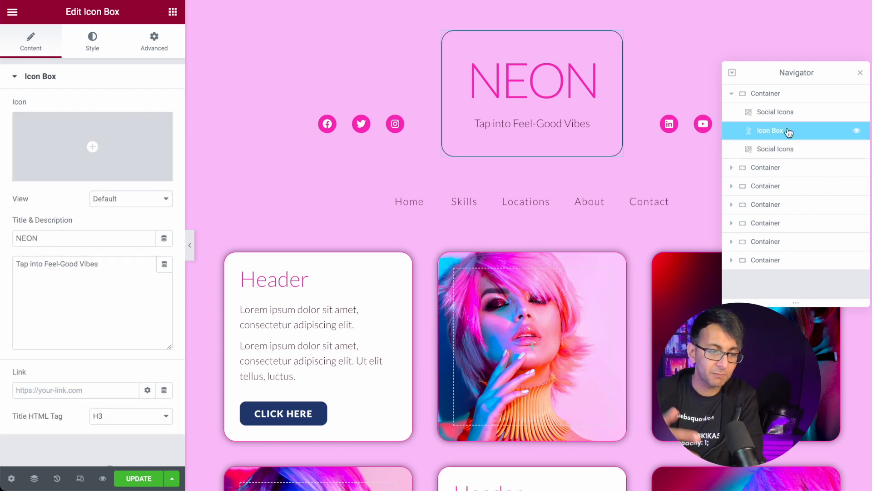
{"action": "left_click", "coordinate": [96, 145]}
{"action": "left_click", "coordinate": [339, 210]}
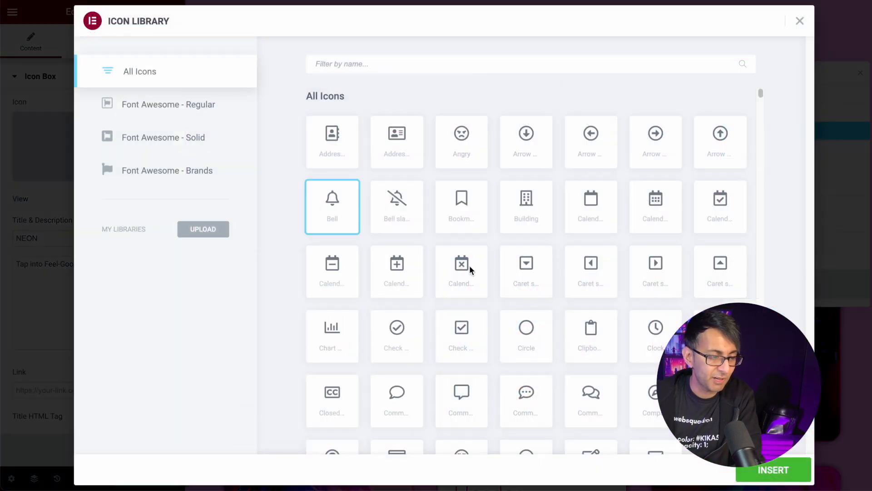
{"action": "left_click", "coordinate": [767, 466]}
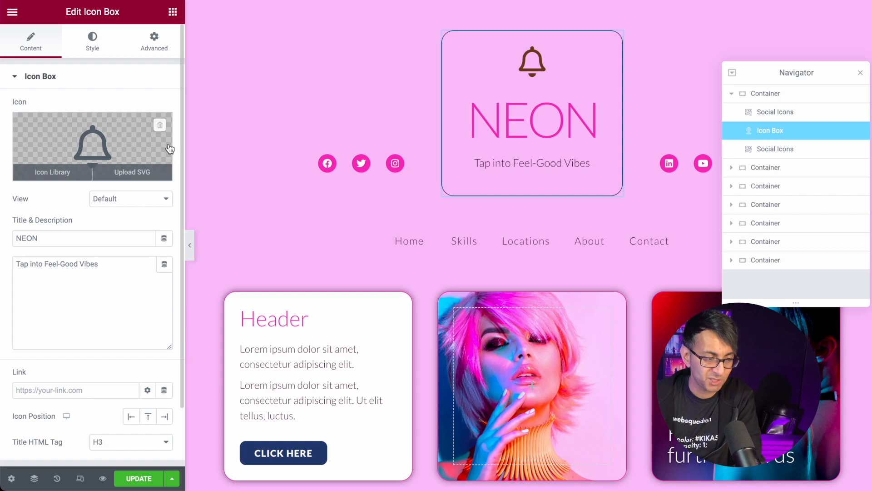
{"action": "left_click", "coordinate": [160, 125]}
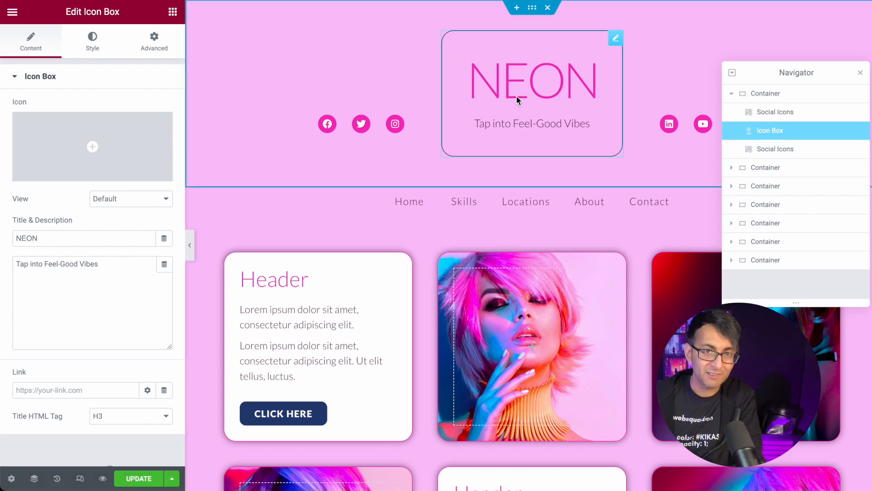
Review the NEON icon box's style and border settings, and view the page with the editing panel hidden
{"action": "left_click", "coordinate": [91, 54]}
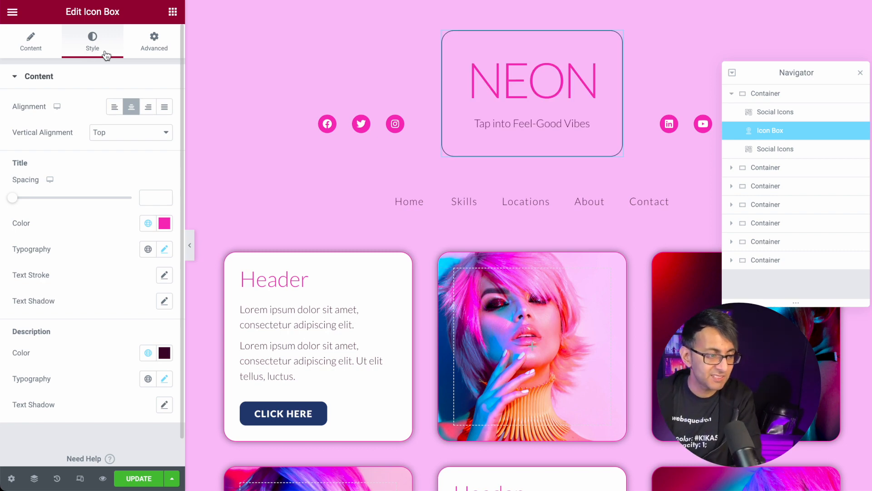
{"action": "left_click", "coordinate": [155, 52]}
{"action": "scroll", "coordinate": [111, 324], "scroll_direction": "down", "scroll_amount": 5}
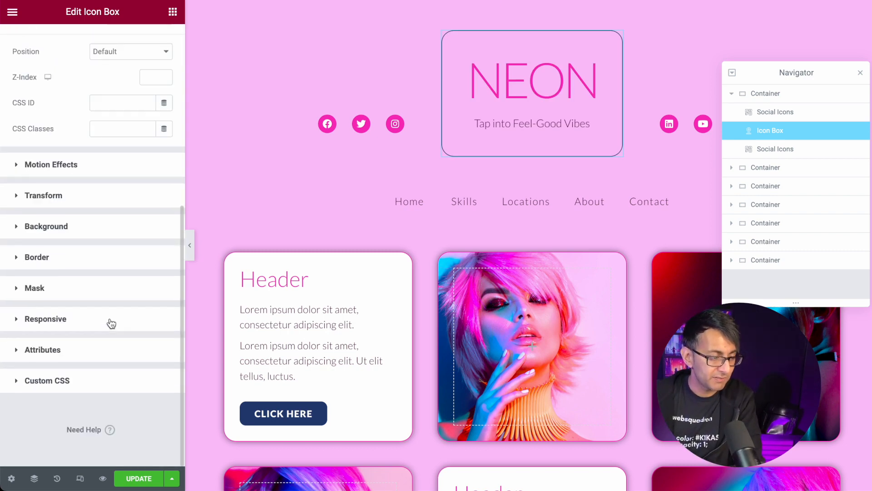
{"action": "left_click", "coordinate": [74, 259]}
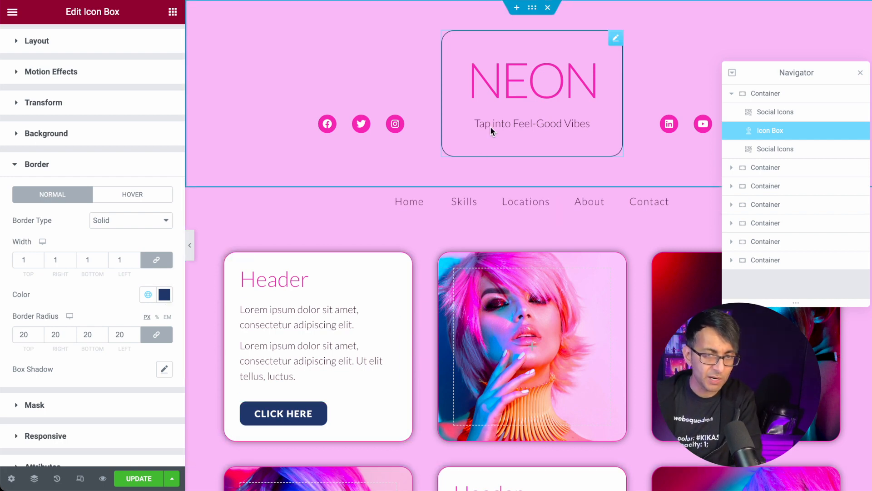
{"action": "left_click", "coordinate": [189, 245]}
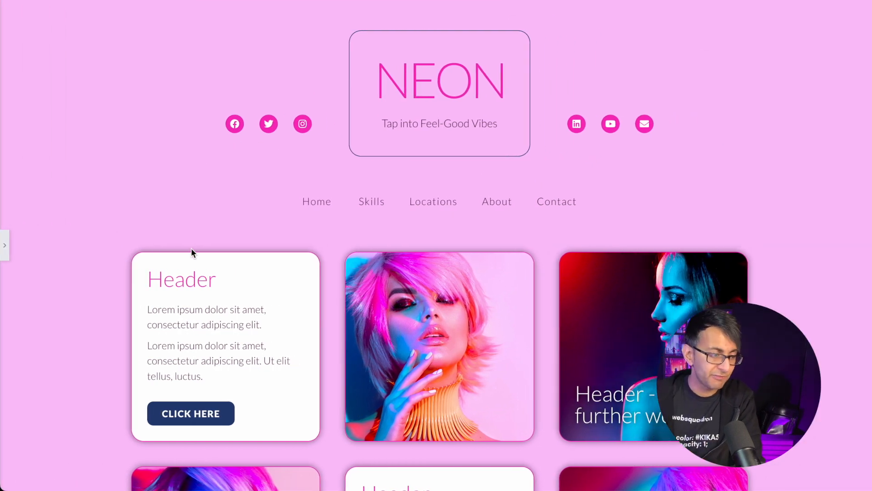
{"action": "left_click", "coordinate": [3, 248]}
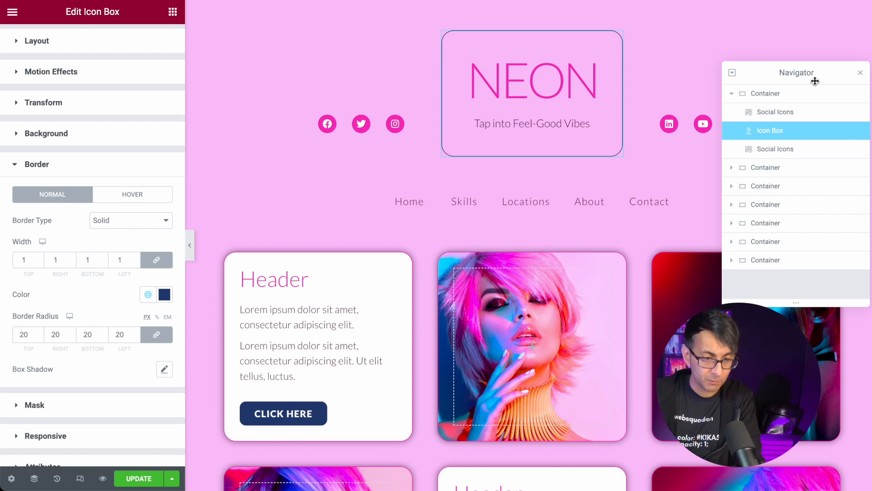
Try a vertical column direction on the navigation menu's container, then restore the horizontal row direction
{"action": "left_click", "coordinate": [778, 175]}
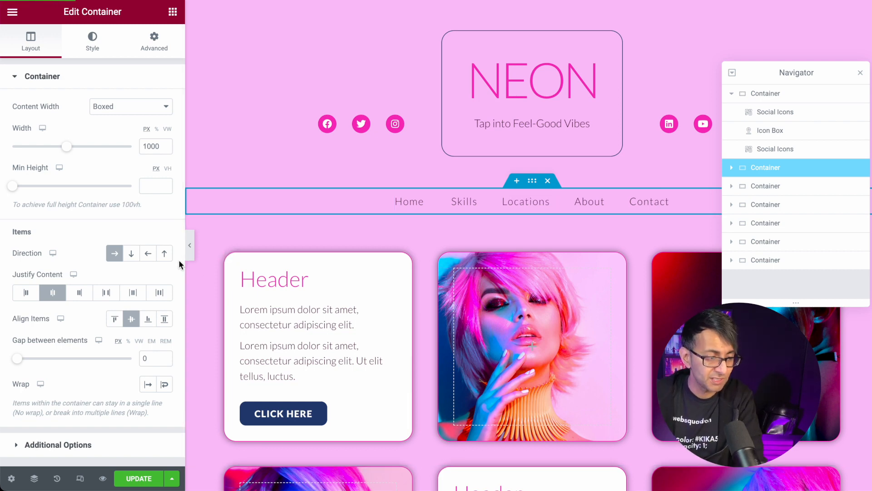
{"action": "left_click", "coordinate": [131, 255]}
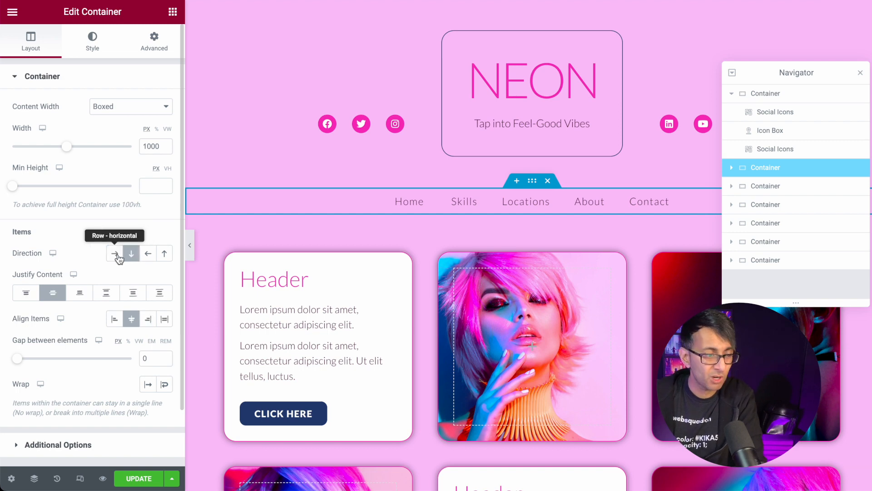
{"action": "left_click", "coordinate": [117, 256]}
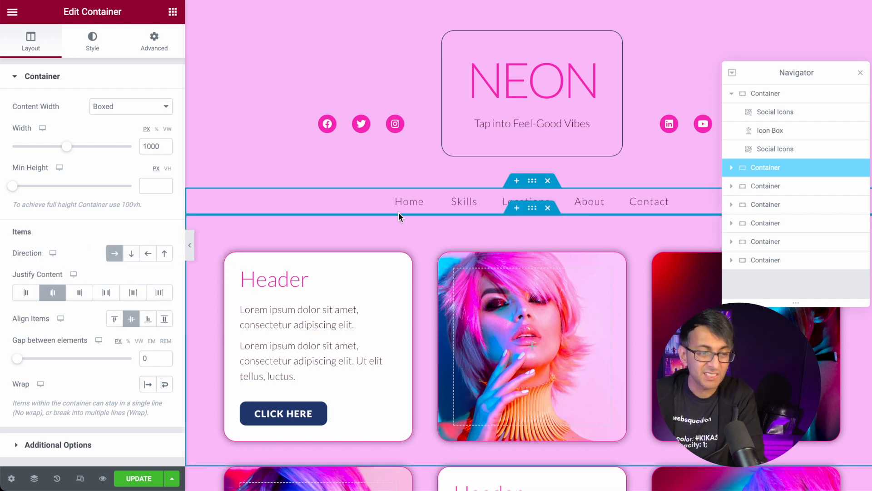
Review the navigation container's margin and padding settings and the content of its Text Editor widget
{"action": "left_click", "coordinate": [153, 52]}
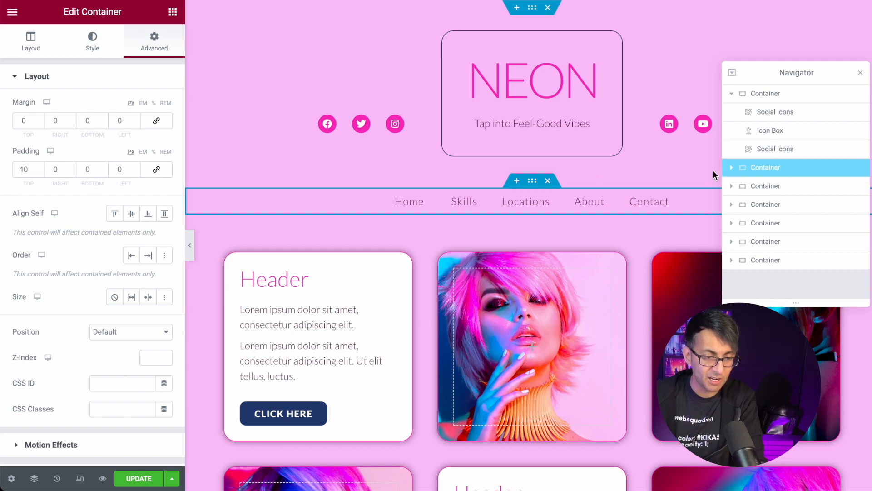
{"action": "left_click", "coordinate": [731, 169]}
{"action": "left_click", "coordinate": [780, 188]}
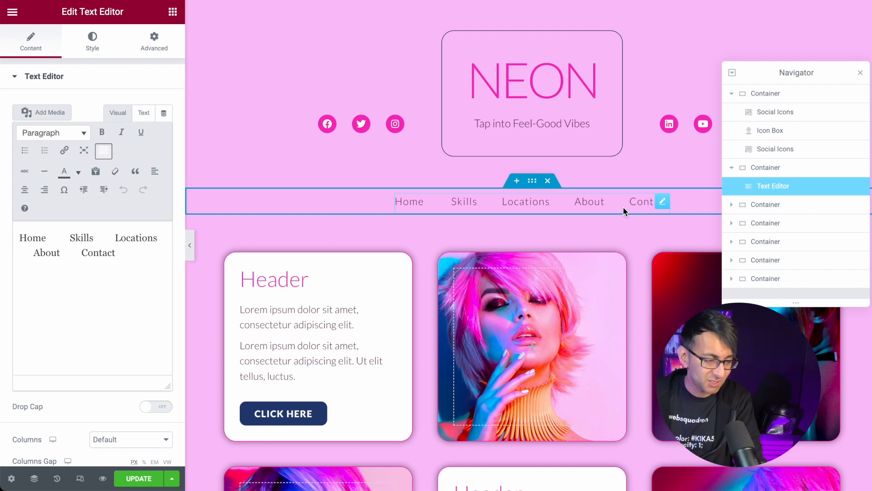
Try the navigation container's Sticky effect as None, restore it to Top, and scroll the page to compare both behaviours
{"action": "left_click", "coordinate": [805, 168]}
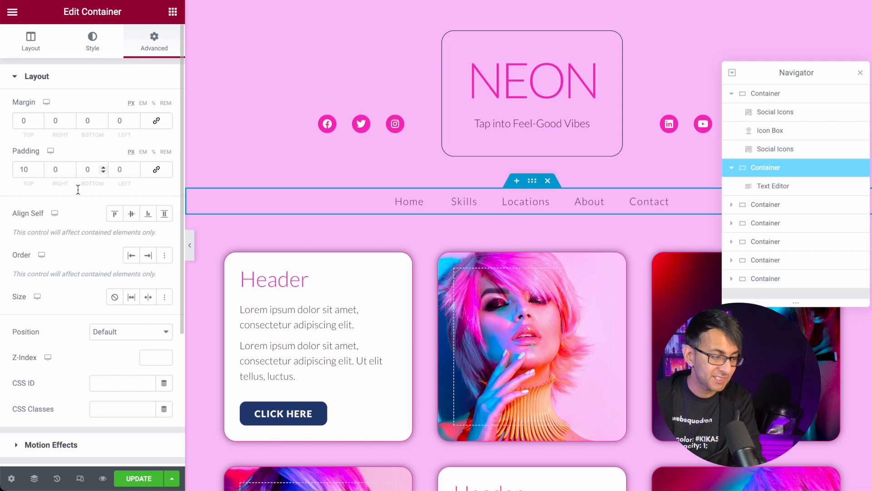
{"action": "scroll", "coordinate": [77, 189], "scroll_direction": "down", "scroll_amount": 3}
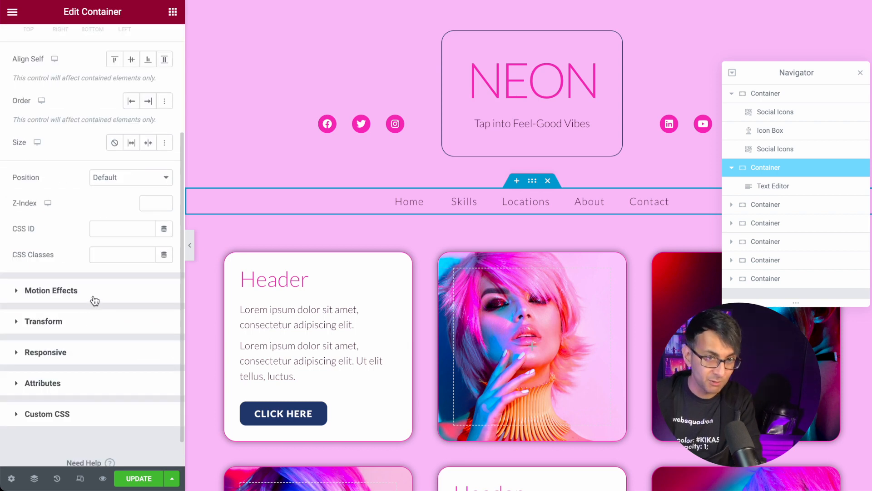
{"action": "left_click", "coordinate": [50, 290]}
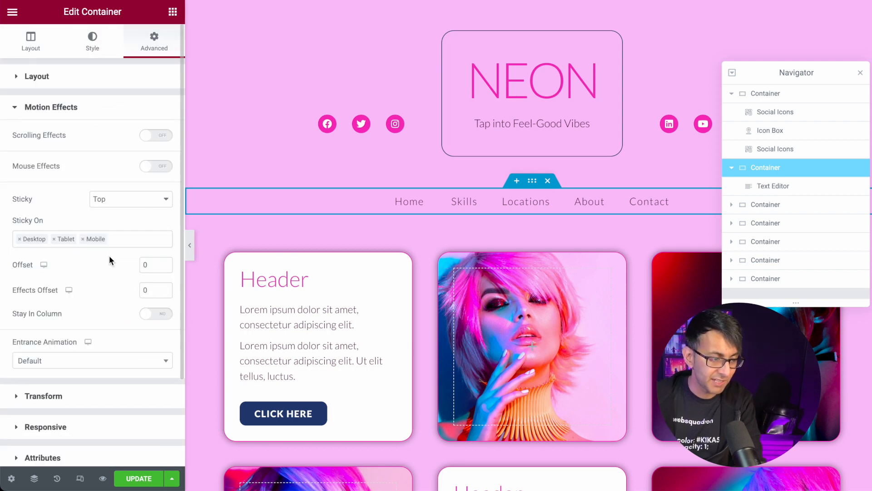
{"action": "left_click", "coordinate": [122, 201]}
{"action": "left_click", "coordinate": [133, 186]}
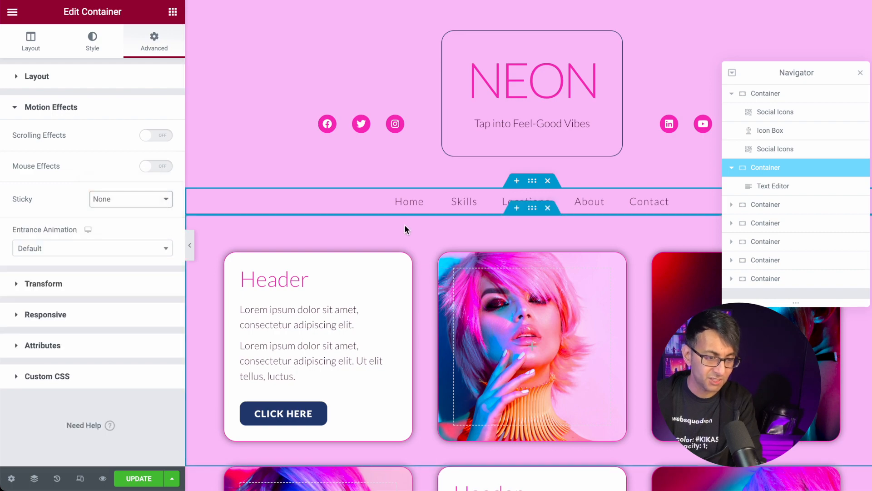
{"action": "scroll", "coordinate": [422, 305], "scroll_direction": "down", "scroll_amount": 10}
{"action": "scroll", "coordinate": [352, 333], "scroll_direction": "up", "scroll_amount": 10}
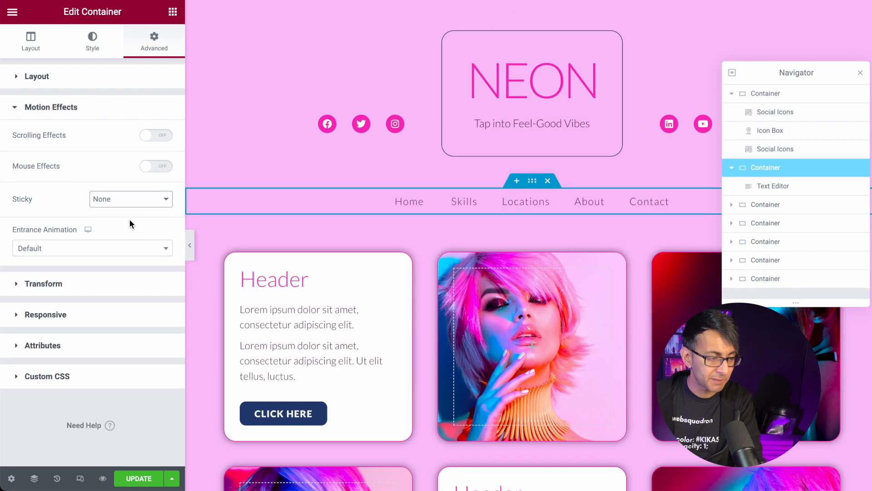
{"action": "left_click", "coordinate": [117, 200]}
{"action": "left_click", "coordinate": [114, 211]}
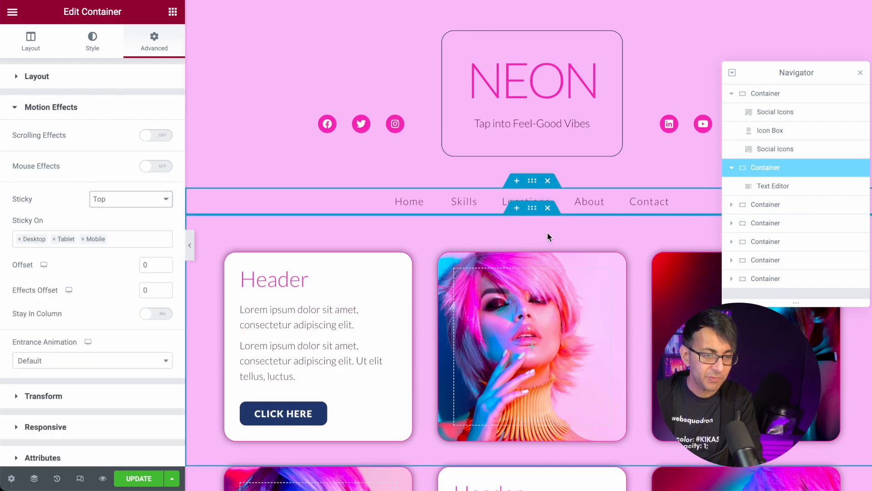
{"action": "scroll", "coordinate": [548, 235], "scroll_direction": "down", "scroll_amount": 10}
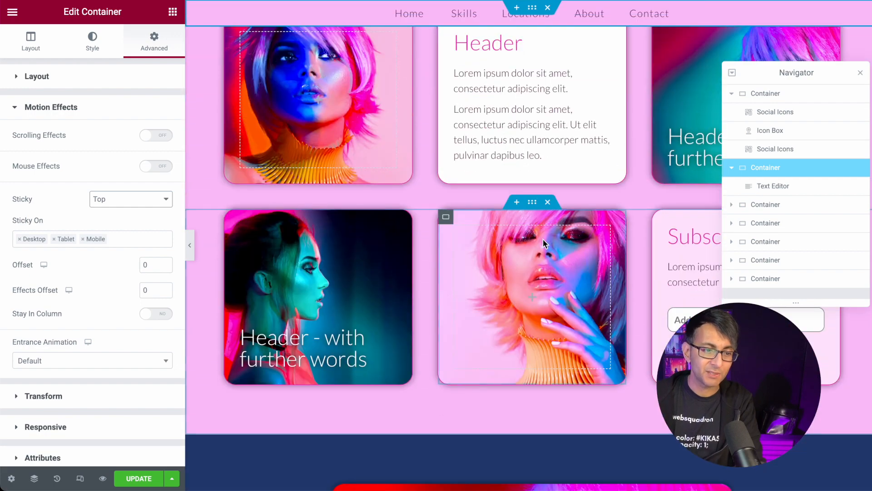
{"action": "scroll", "coordinate": [544, 239], "scroll_direction": "up", "scroll_amount": 10}
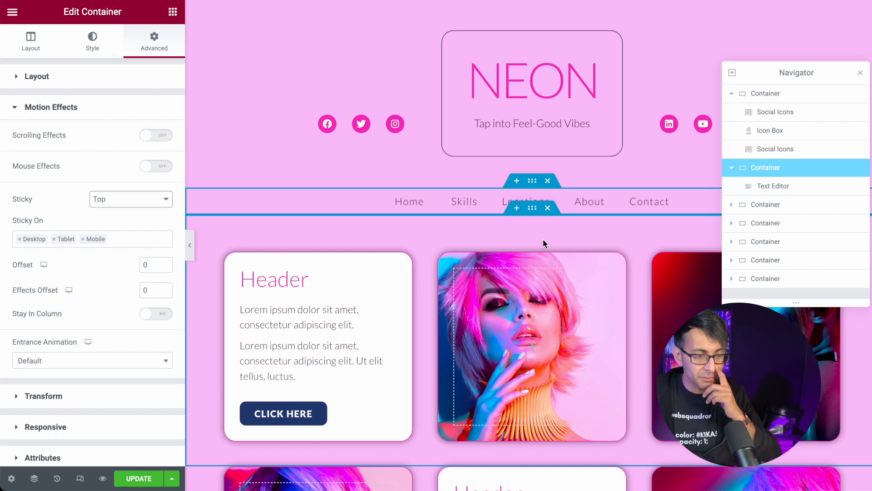
Examine the first card row container's layout settings and its nested containers in the Navigator, moving the Navigator clear of the cards
{"action": "left_click", "coordinate": [767, 205]}
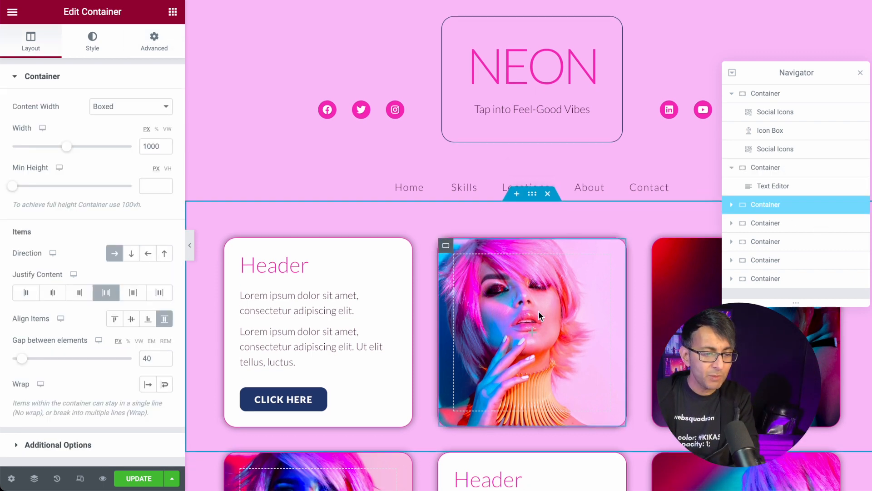
{"action": "scroll", "coordinate": [539, 313], "scroll_direction": "down", "scroll_amount": 4}
{"action": "left_click_drag", "start_coordinate": [801, 72], "coordinate": [809, 201]}
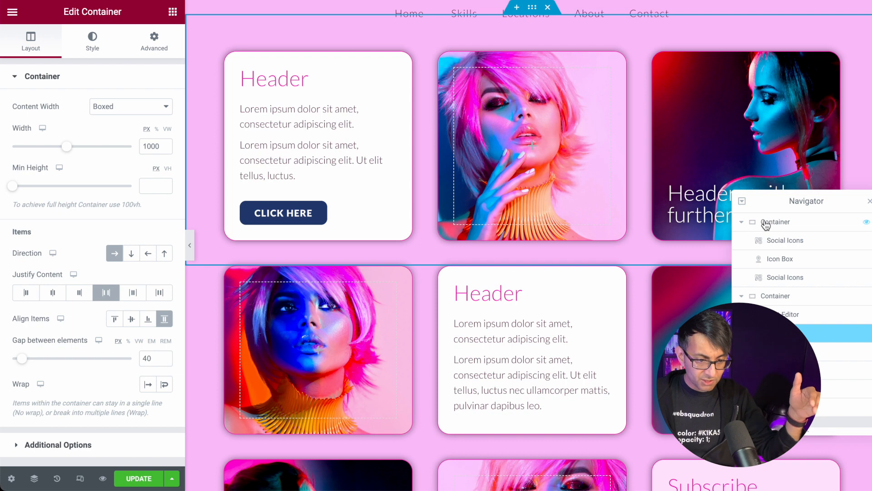
{"action": "scroll", "coordinate": [802, 318], "scroll_direction": "down", "scroll_amount": 1}
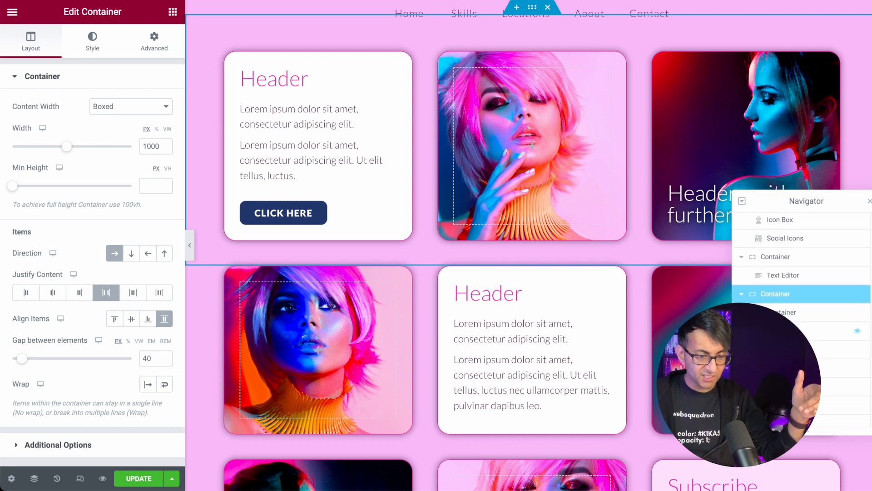
{"action": "left_click_drag", "start_coordinate": [823, 196], "coordinate": [824, 121]}
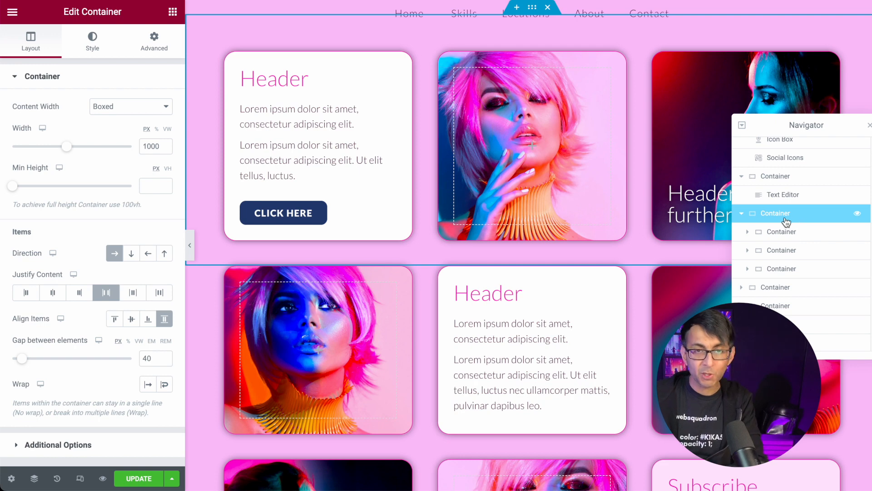